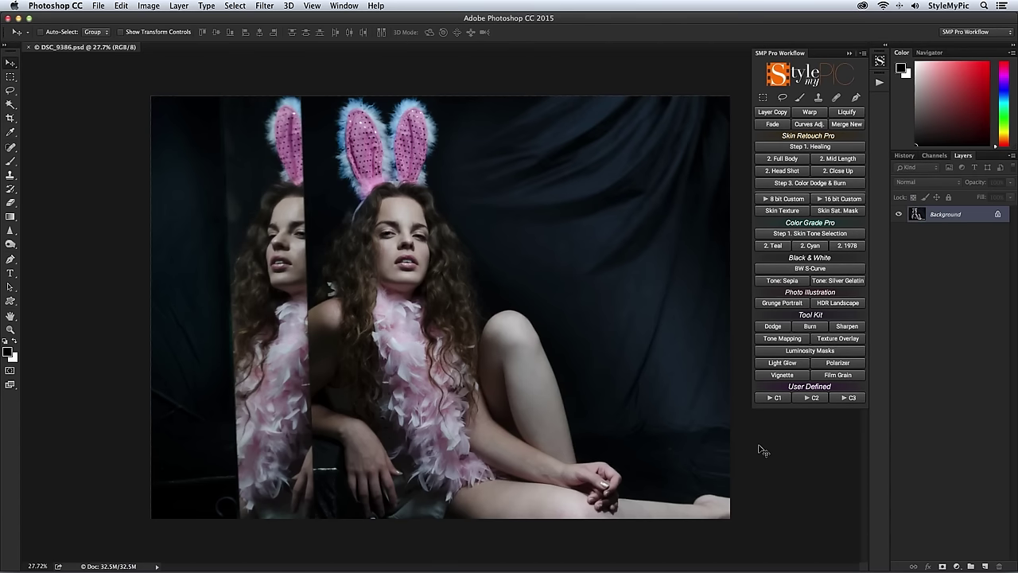
# Switch to the Rectangular Marquee tool with a 0 px feather
pyautogui.click(762, 99)
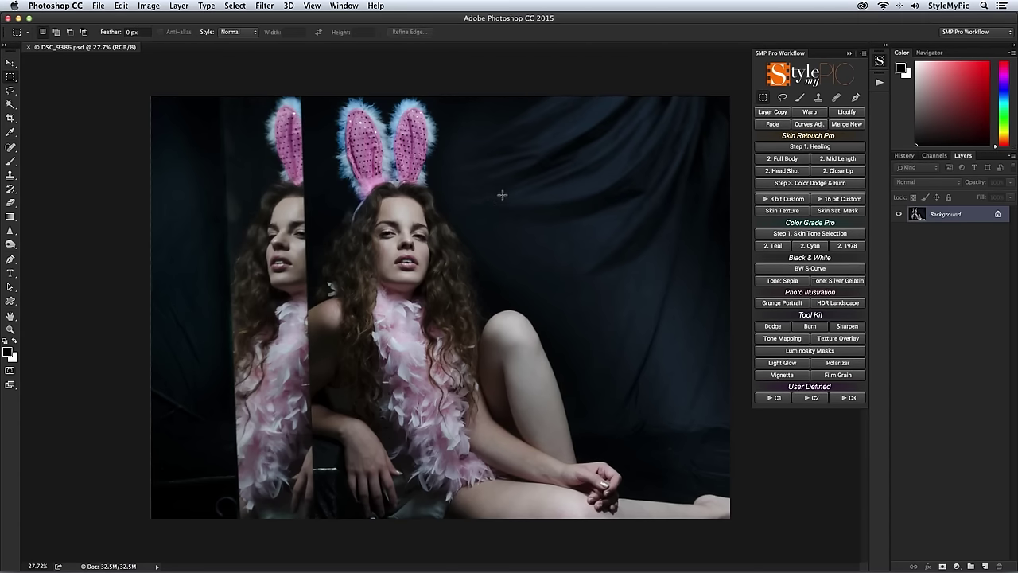
# Copy a curtain patch beside the model onto its own layer and warp it
pyautogui.moveTo(507, 189); pyautogui.dragTo(429, 307)
pyautogui.click(772, 112)
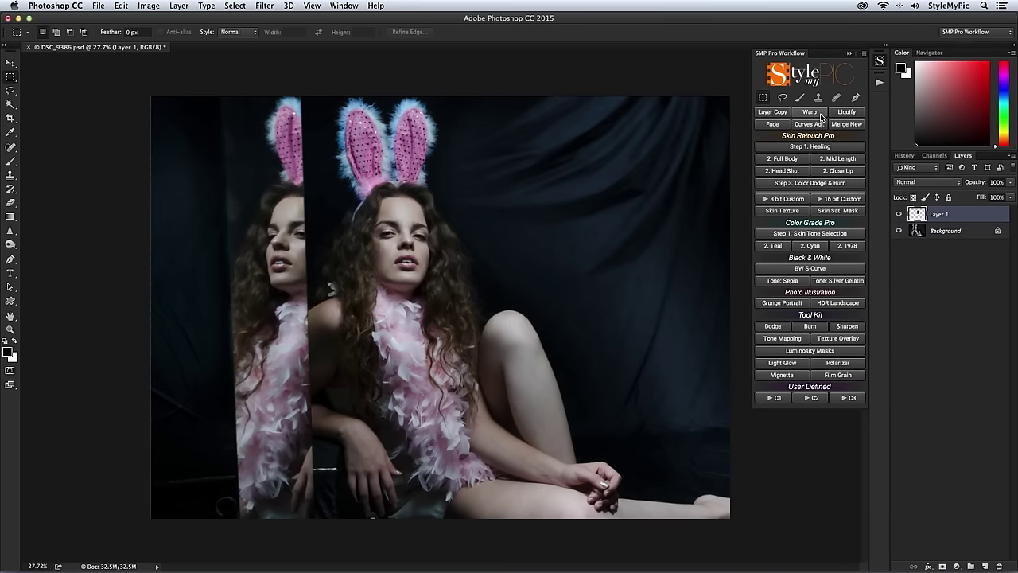
pyautogui.click(820, 115)
pyautogui.moveTo(472, 253); pyautogui.dragTo(489, 262)
pyautogui.press('Return')
# Merge everything into a Merge New layer and marquee the model's lips and neck
pyautogui.click(846, 124)
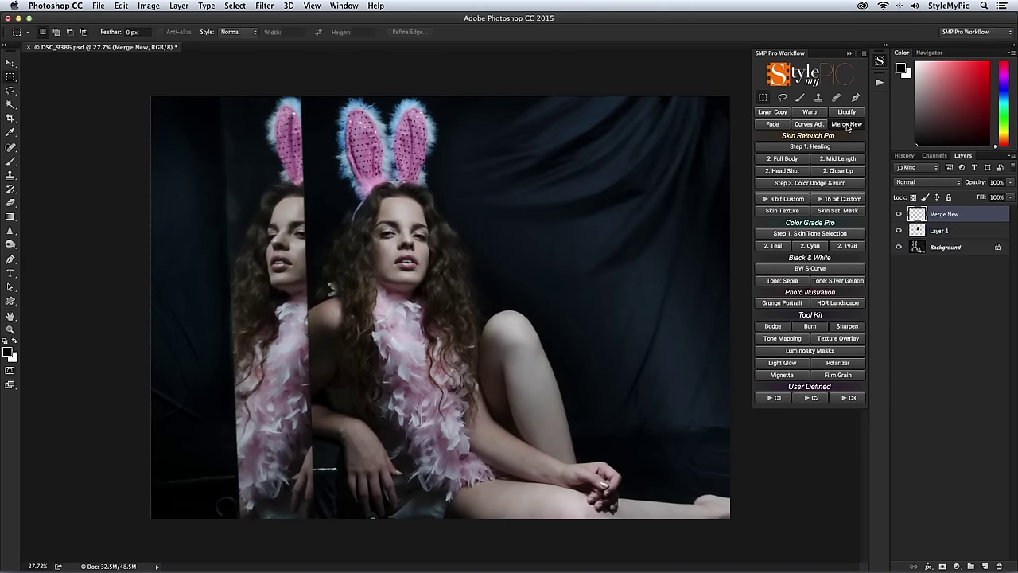
pyautogui.moveTo(372, 270)
pyautogui.mouseDown()
pyautogui.moveTo(454, 293)
pyautogui.moveTo(456, 328)
pyautogui.mouseUp()
# Reshape the marqueed chin and neck area with Liquify from the SMP panel
pyautogui.click(846, 111)
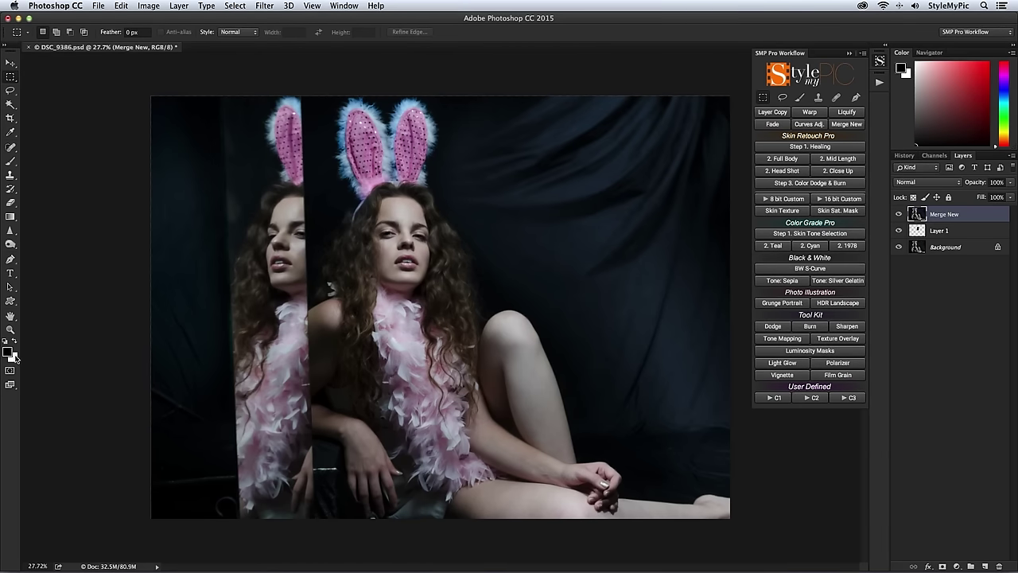
# Apply the Diffuse Glow distortion filter from the Filter Gallery to the merged layer
pyautogui.click(265, 5)
pyautogui.click(278, 48)
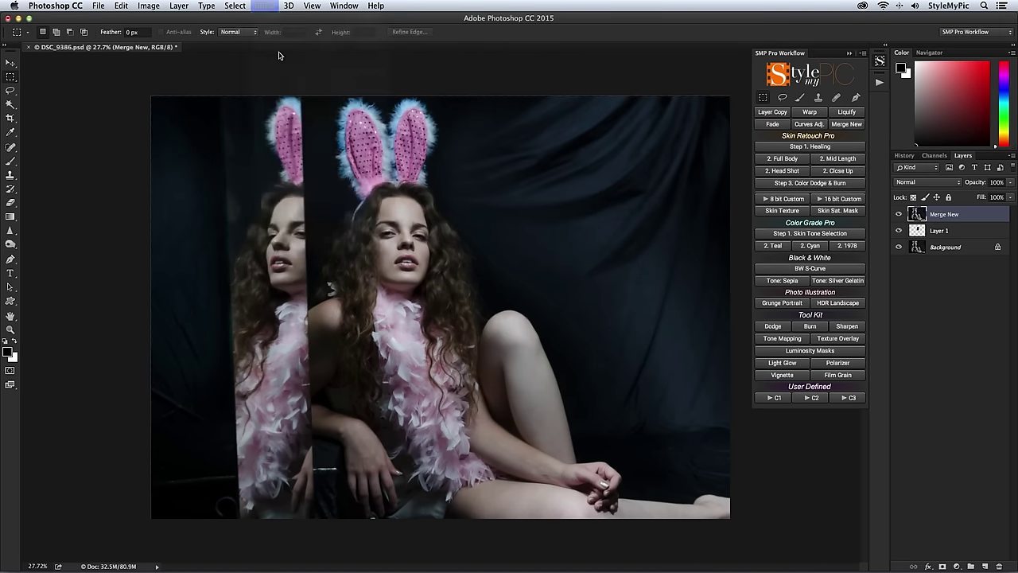
pyautogui.click(763, 245)
pyautogui.click(754, 267)
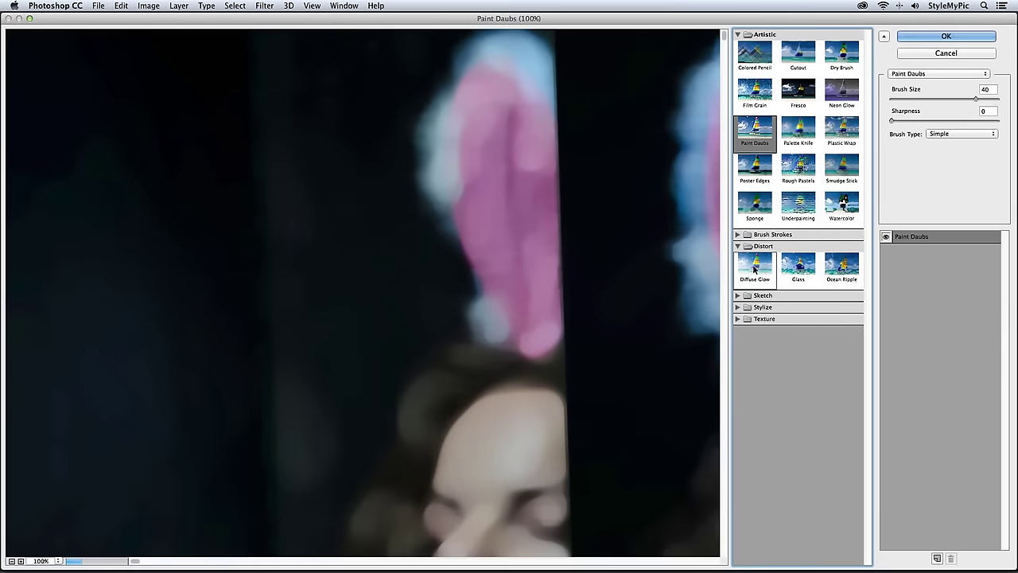
pyautogui.hscroll(10, 603, 378)
pyautogui.scroll(-5, 602, 377)
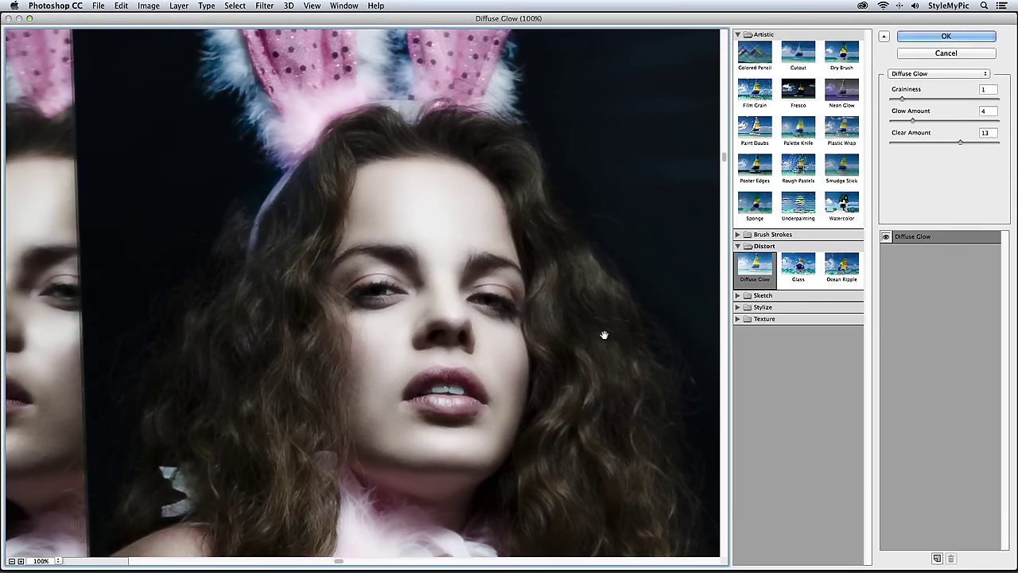
pyautogui.click(946, 36)
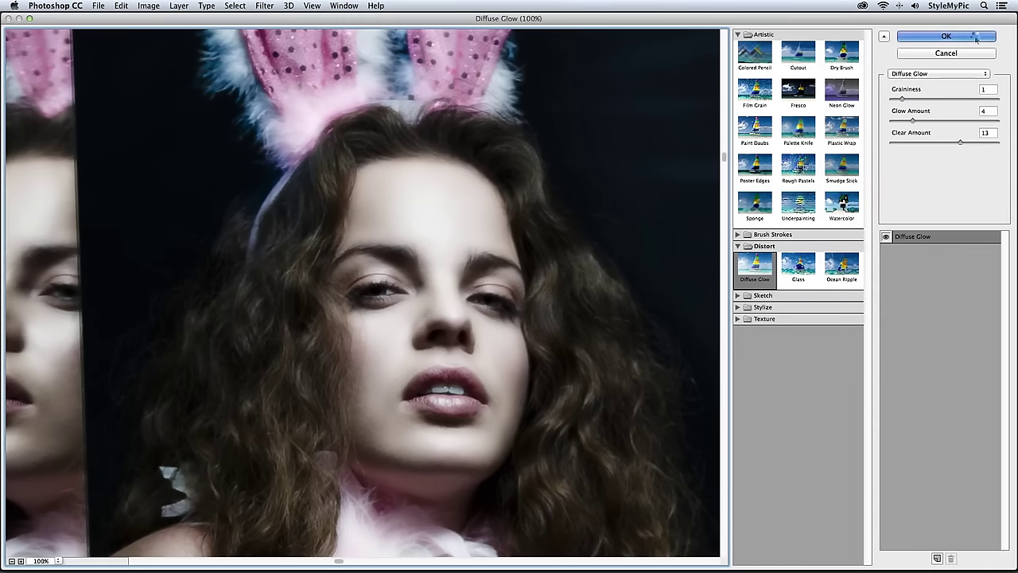
# Set the layer to 65% opacity, rename it Diffuse Glow, and merge a new layer above
pyautogui.click(996, 182)
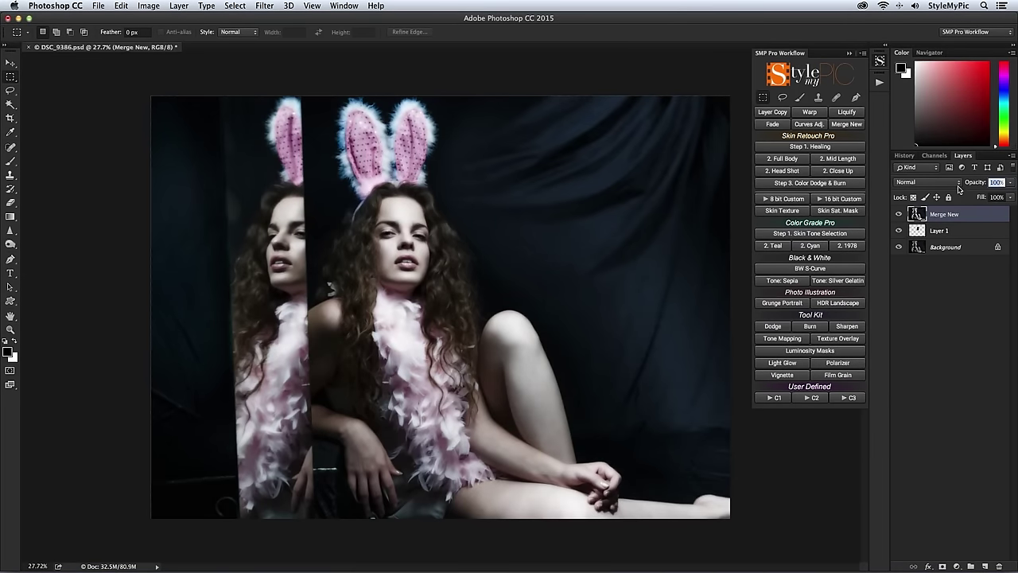
pyautogui.write('65')
pyautogui.press('Return')
pyautogui.press('Return')
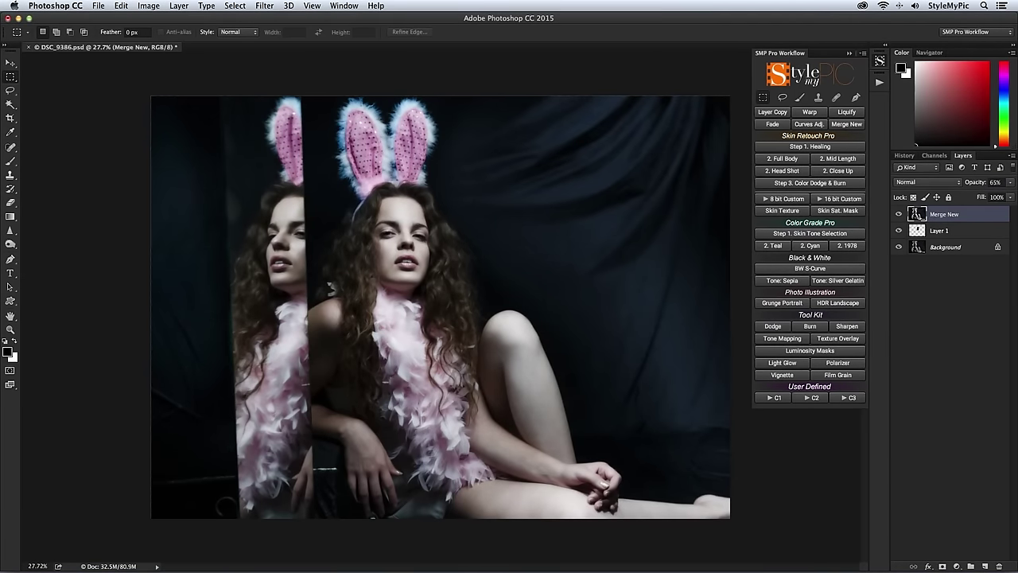
pyautogui.doubleClick(943, 215)
pyautogui.write('E')
pyautogui.write('iffuse Glow')
pyautogui.press('Return')
pyautogui.click(846, 124)
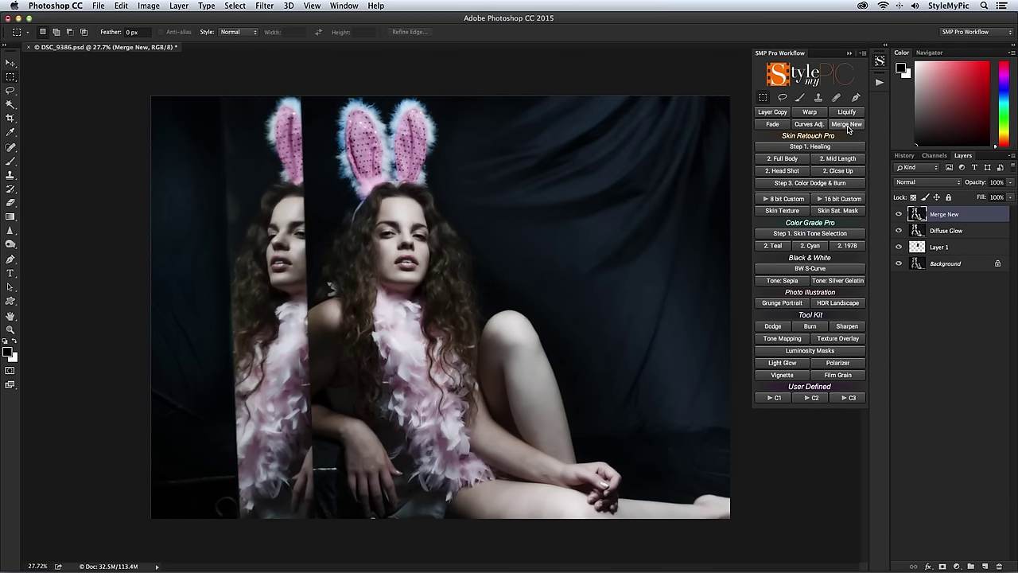
# Duplicate the merged layer, name the pair Specular Highlight and Iris Blur, and select Specular Highlight
pyautogui.click(780, 116)
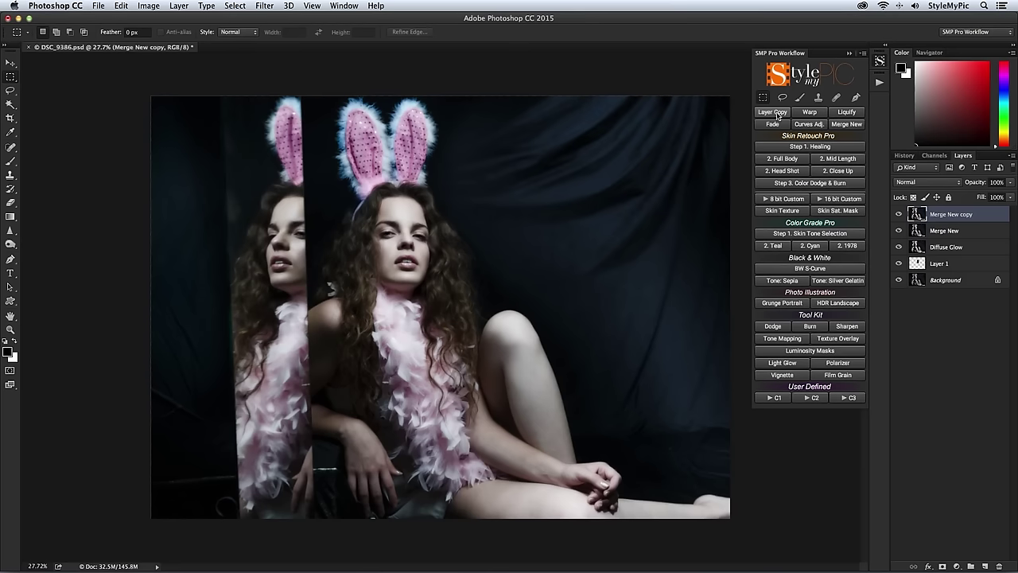
pyautogui.doubleClick(944, 230)
pyautogui.write('Spo')
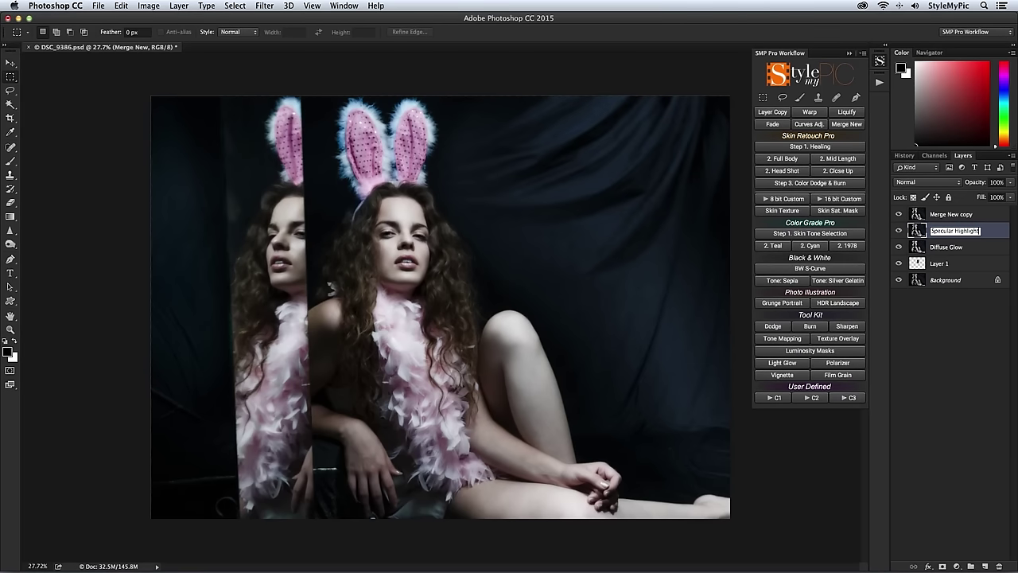
pyautogui.press('Return')
pyautogui.doubleClick(941, 216)
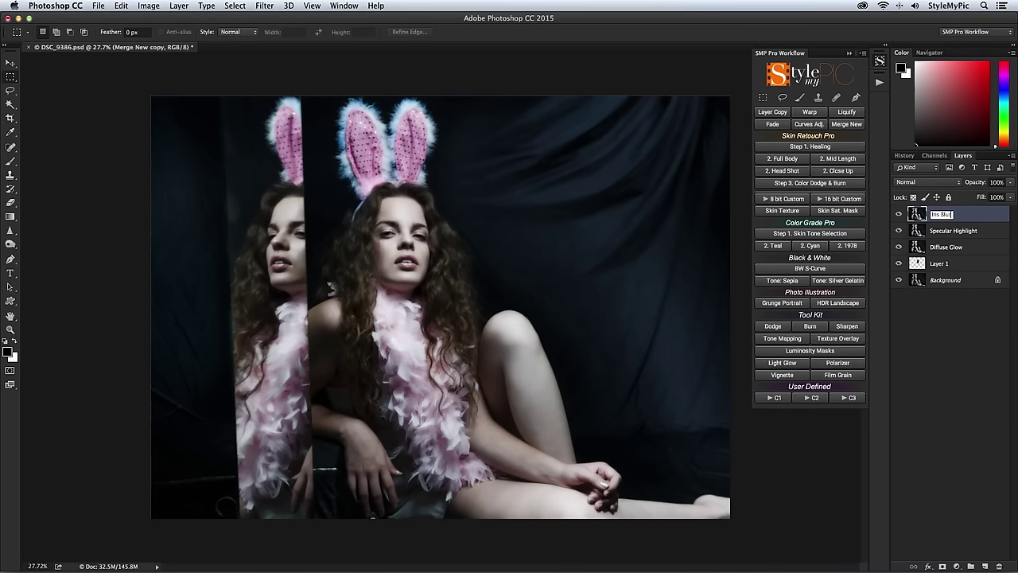
pyautogui.press('Return')
pyautogui.click(986, 232)
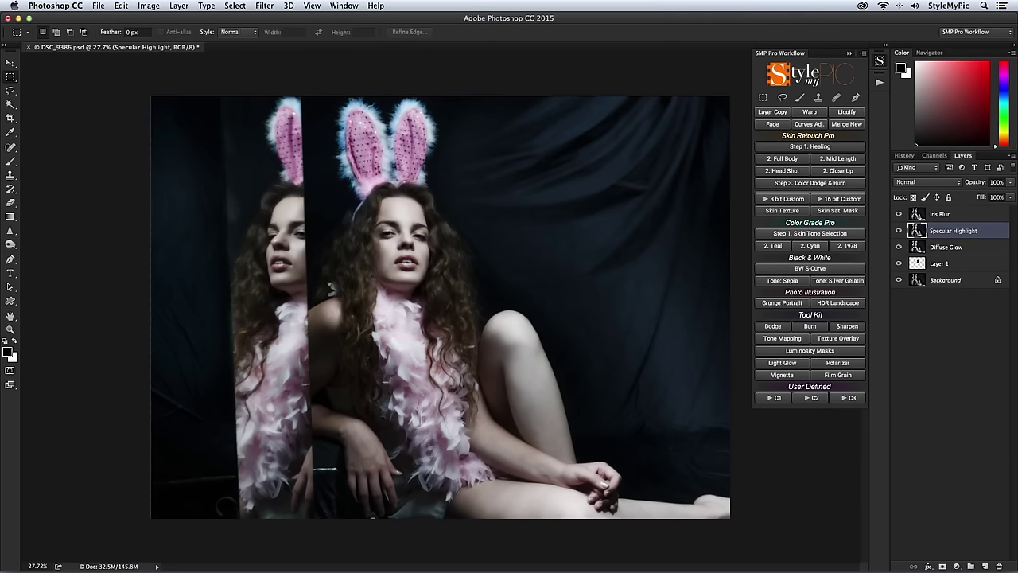
# Apply Artistic > Paint Daubs with Brush Size 40, Sharpness 0, Simple brush type
pyautogui.click(265, 6)
pyautogui.click(275, 50)
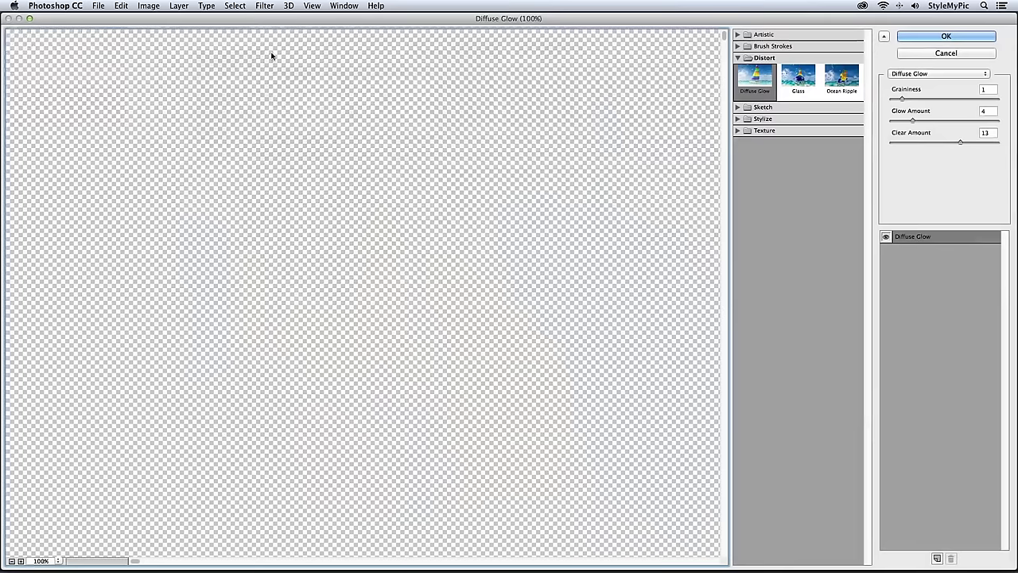
pyautogui.click(793, 35)
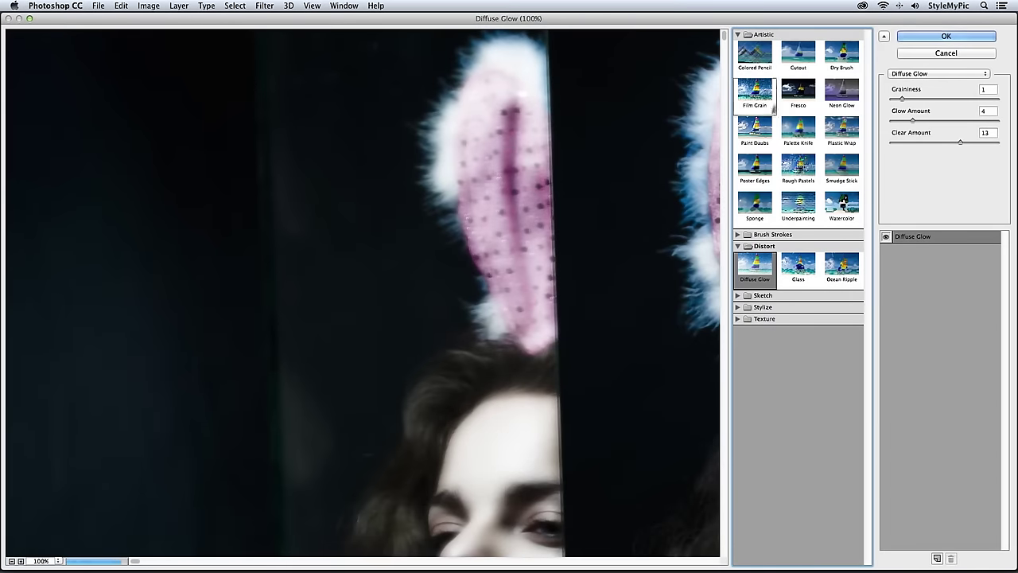
pyautogui.click(755, 129)
pyautogui.scroll(-15, 575, 484)
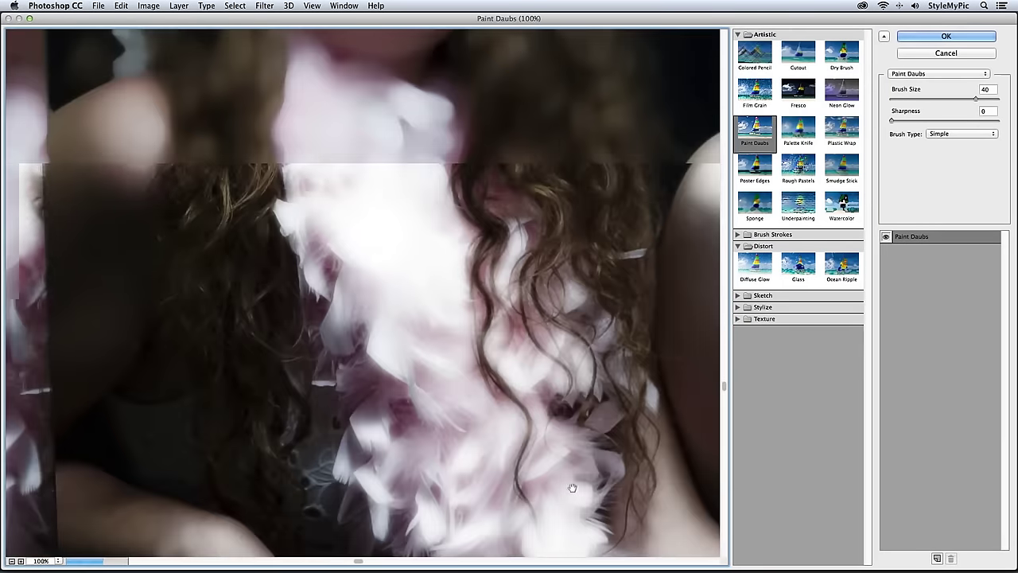
pyautogui.hscroll(-3, 466, 329)
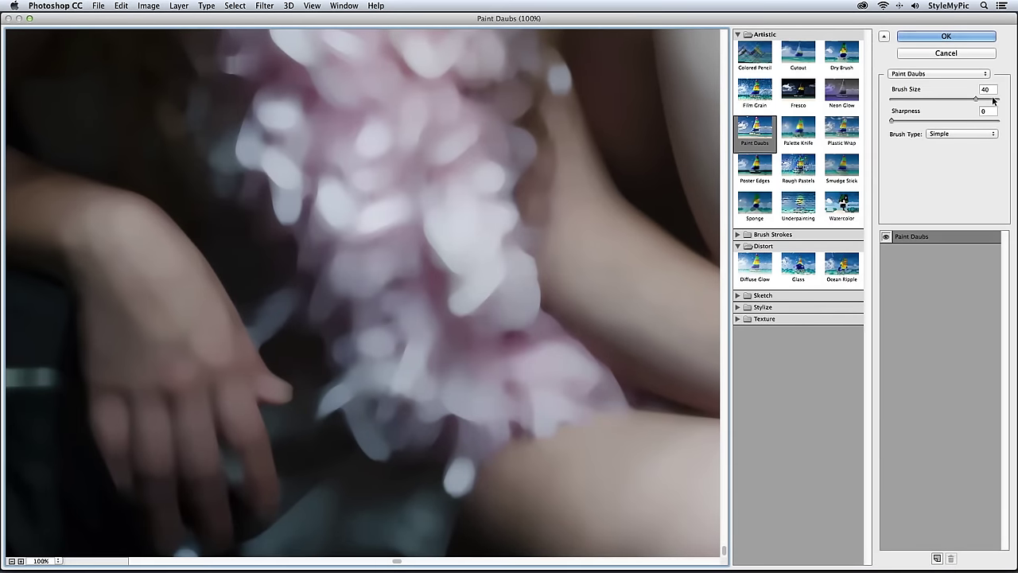
pyautogui.click(968, 37)
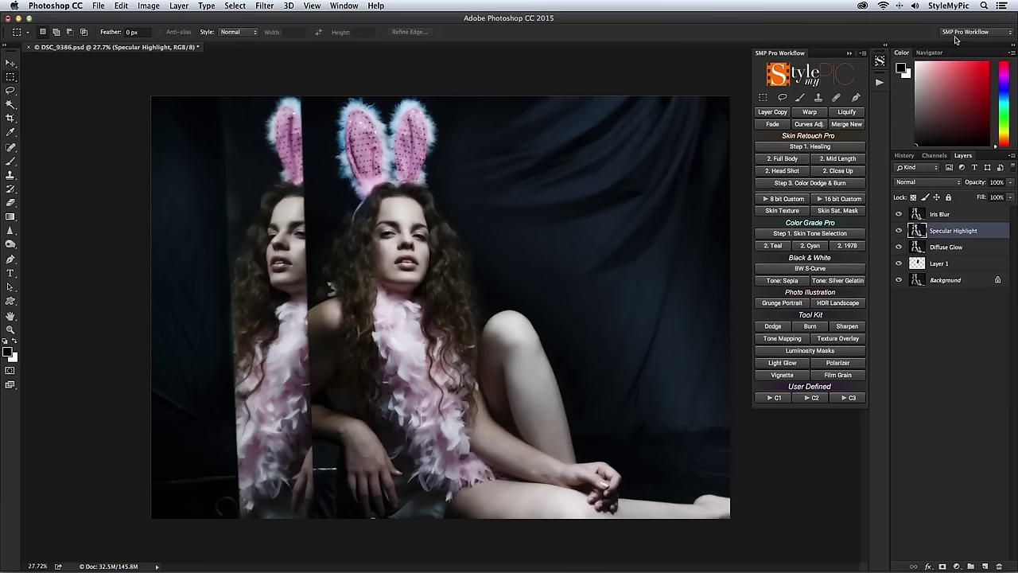
# Start a Blur Gallery Iris Blur on the Iris Blur layer
pyautogui.click(971, 215)
pyautogui.press('v')
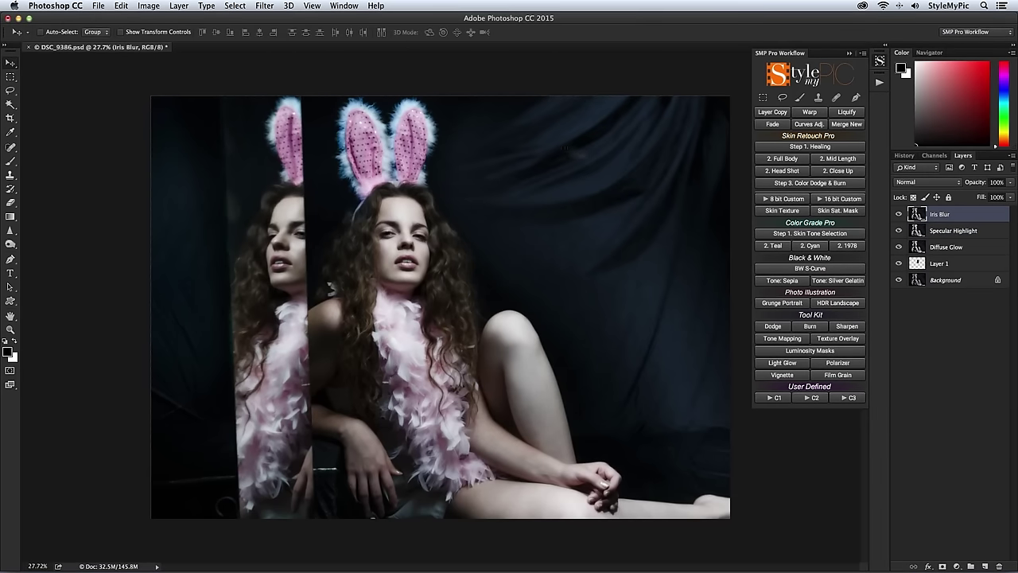
pyautogui.click(265, 6)
pyautogui.moveTo(291, 144)
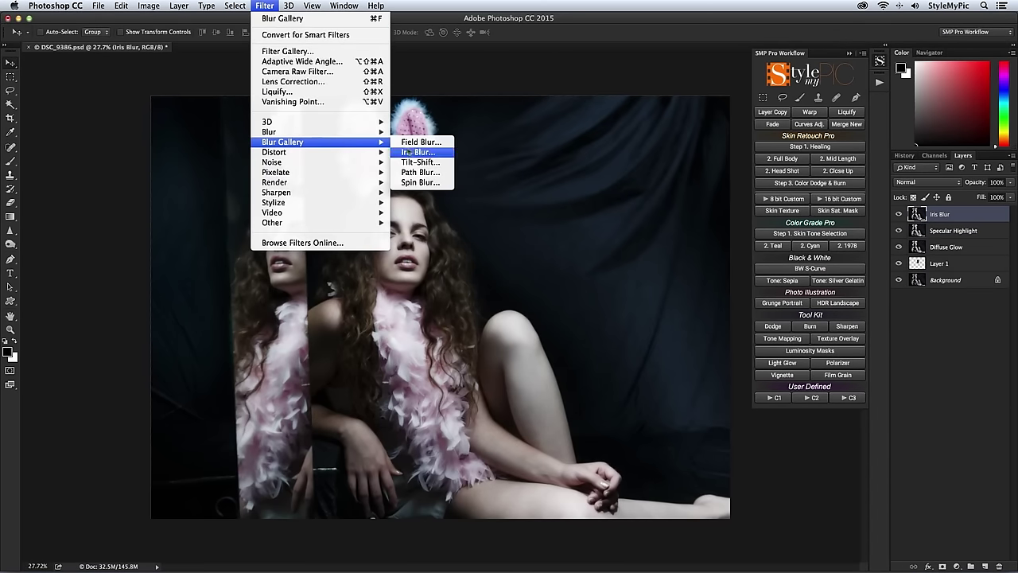
pyautogui.click(416, 153)
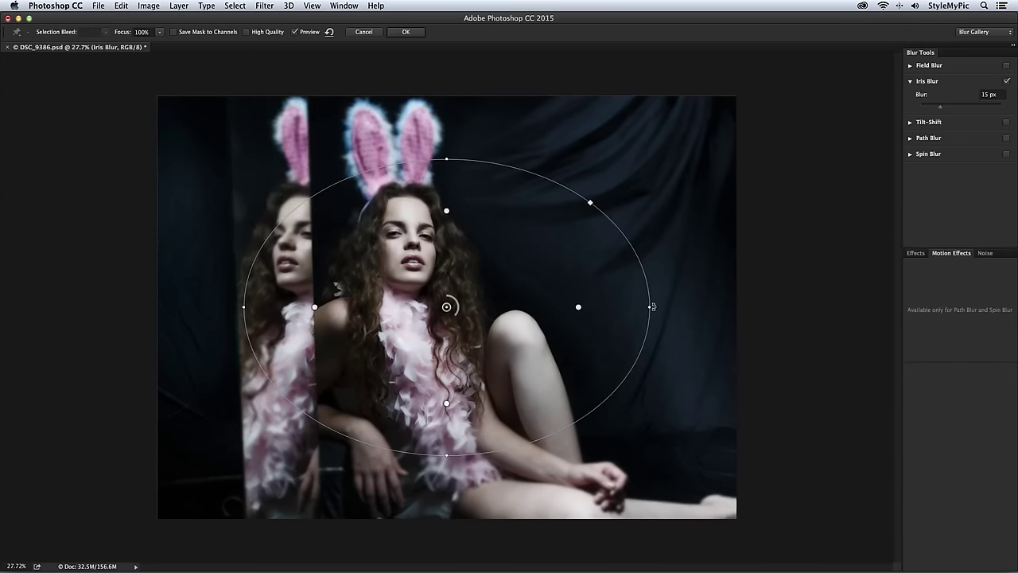
# Centre the iris on the woman's face, tighten the sharp zone, and set Blur to 20 px
pyautogui.moveTo(652, 306); pyautogui.dragTo(590, 303)
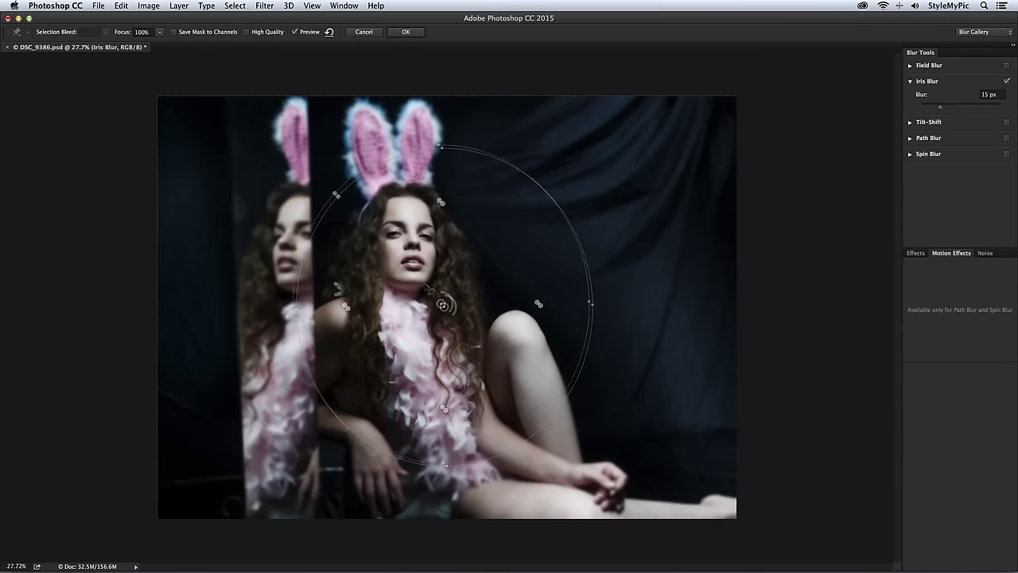
pyautogui.moveTo(441, 302); pyautogui.dragTo(410, 257)
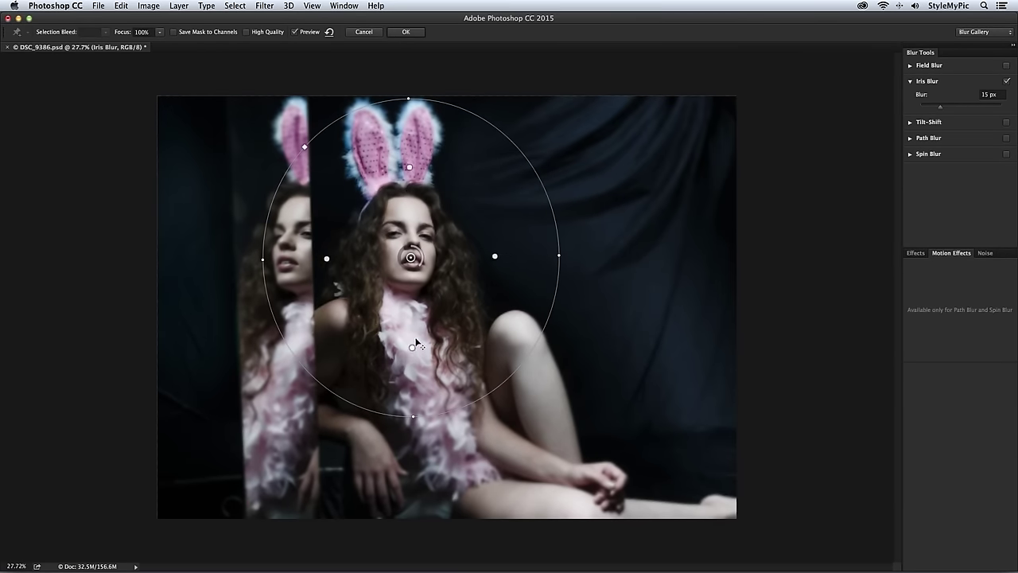
pyautogui.moveTo(415, 342); pyautogui.dragTo(419, 326)
pyautogui.moveTo(471, 280)
pyautogui.moveTo(940, 105); pyautogui.dragTo(944, 109)
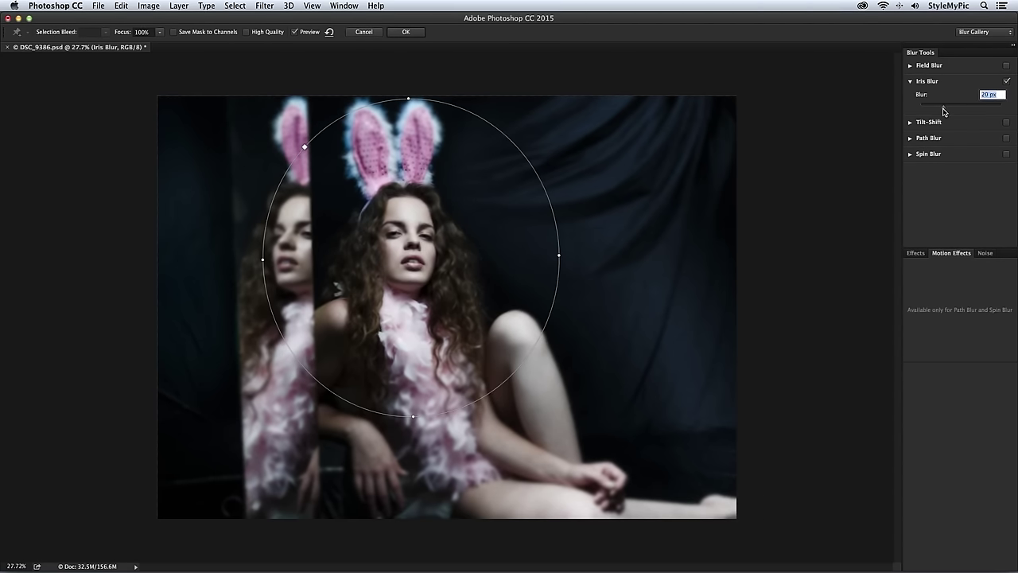
pyautogui.click(408, 32)
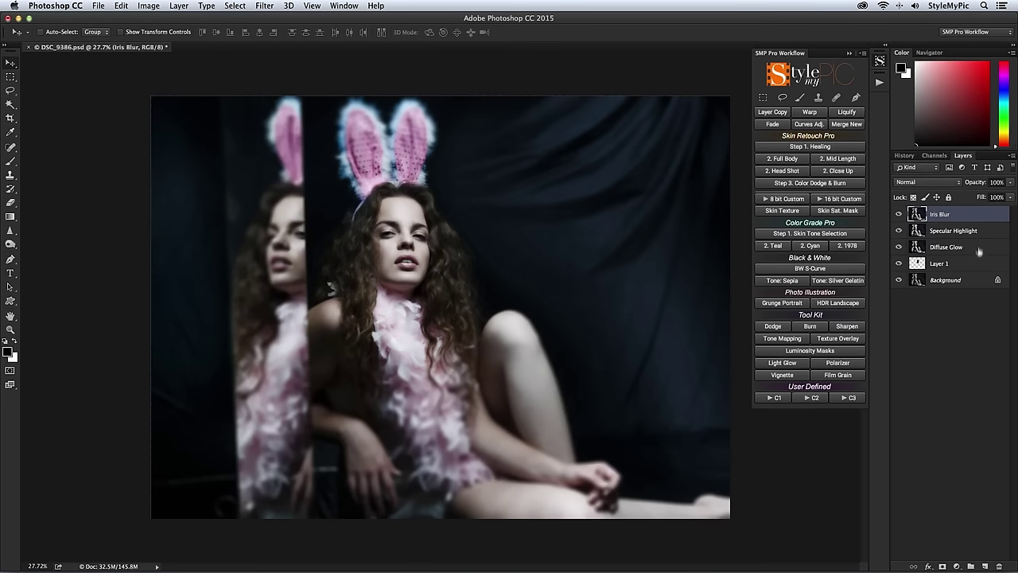
# Add a layer mask to the Iris Blur layer and start painting it with the Brush
pyautogui.click(943, 566)
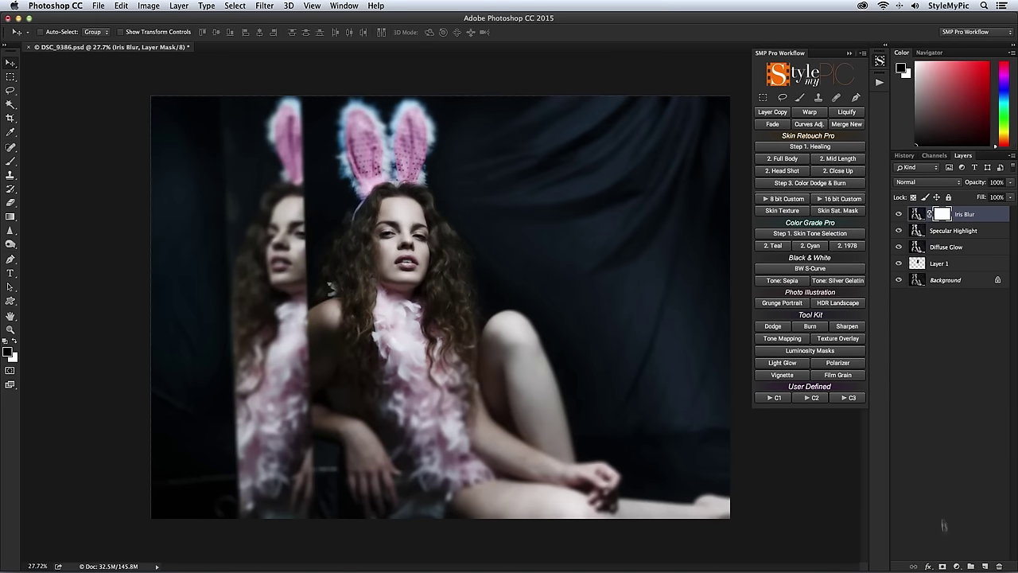
pyautogui.click(800, 98)
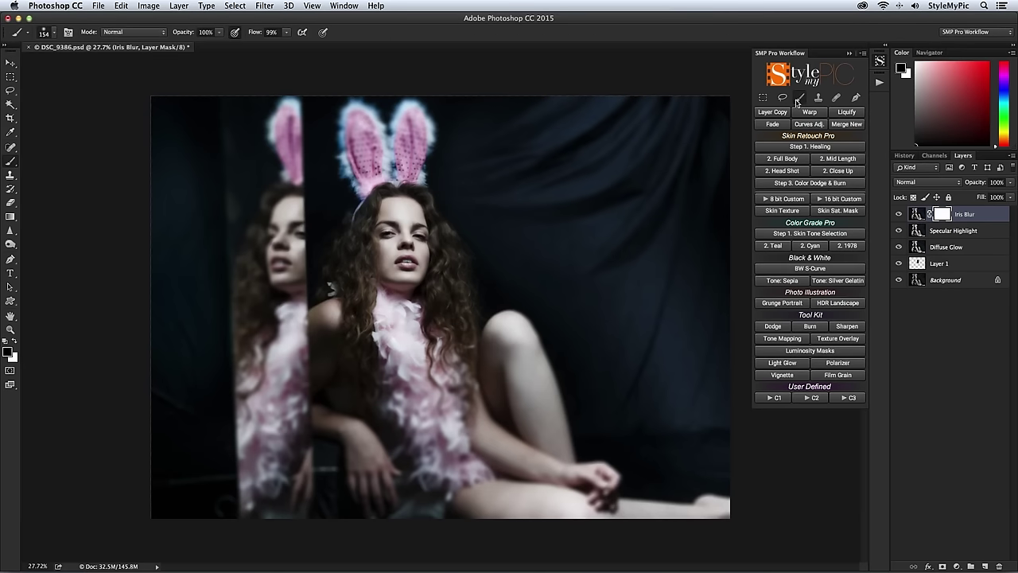
pyautogui.click(443, 499)
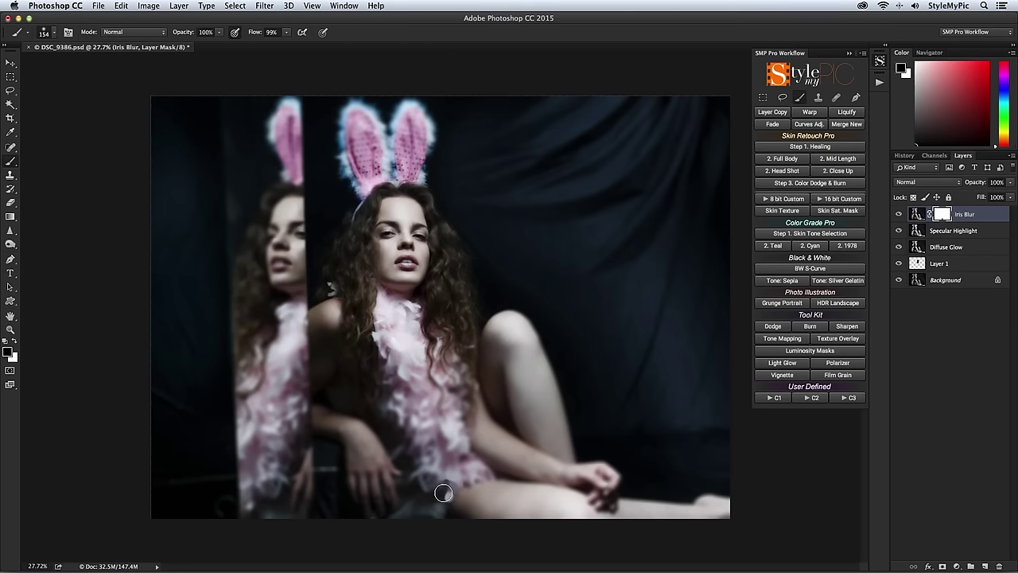
# Paint the blur away over the lower boa at 20% flow, then run the Roversi colour action
pyautogui.hotkey('shift', '2')
pyautogui.moveTo(422, 485); pyautogui.dragTo(463, 472)
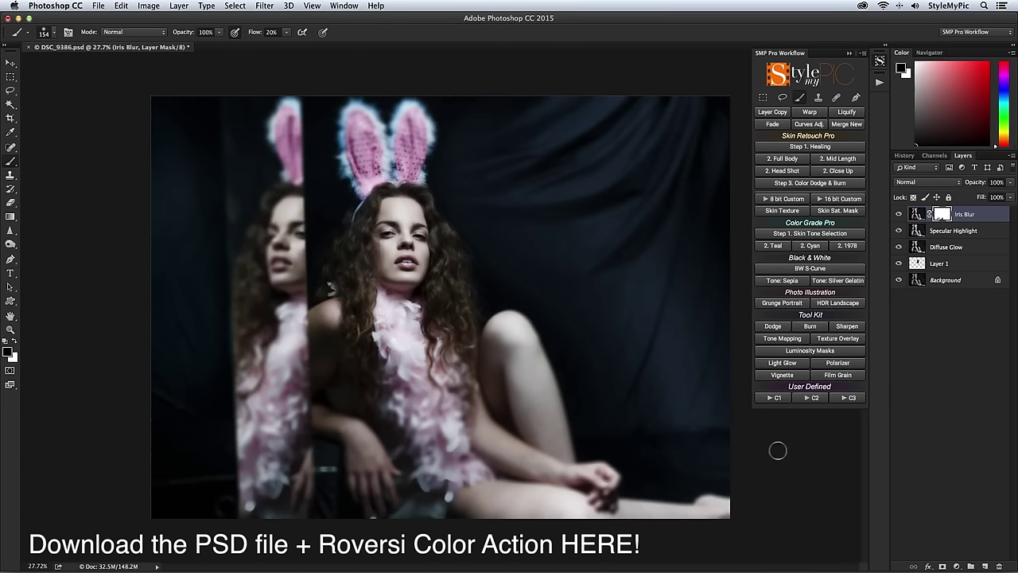
pyautogui.click(855, 400)
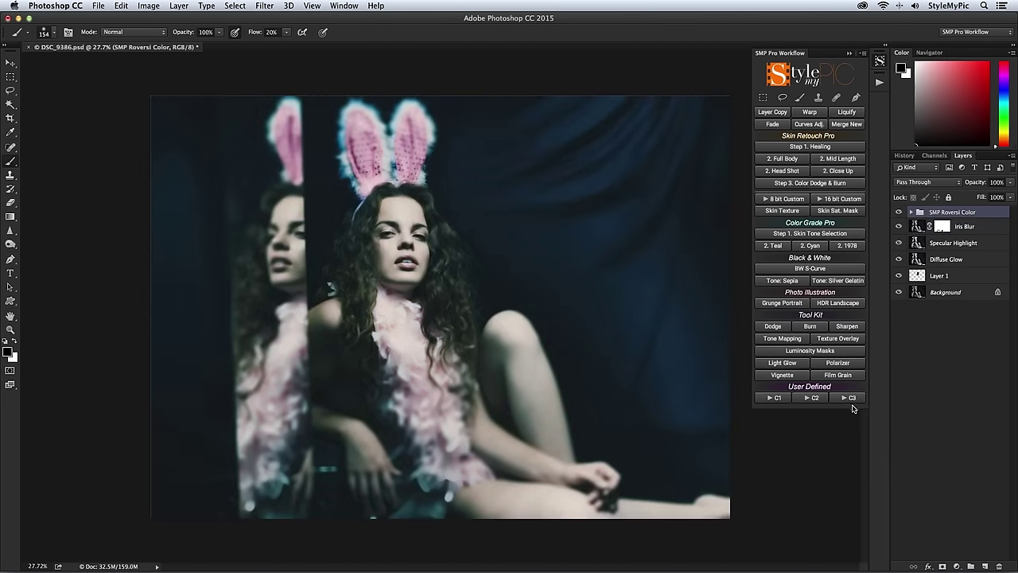
# Lower Cross Process to 40% and Pale Yellow Highlights to 39% in the SMP Roversi Color group
pyautogui.click(911, 213)
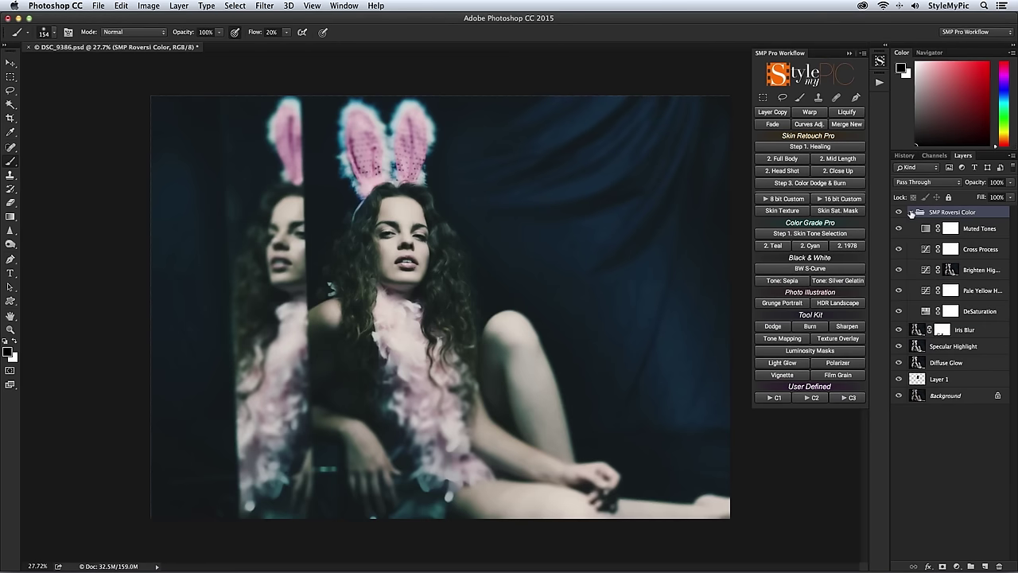
pyautogui.click(1000, 250)
pyautogui.moveTo(974, 185); pyautogui.dragTo(970, 183)
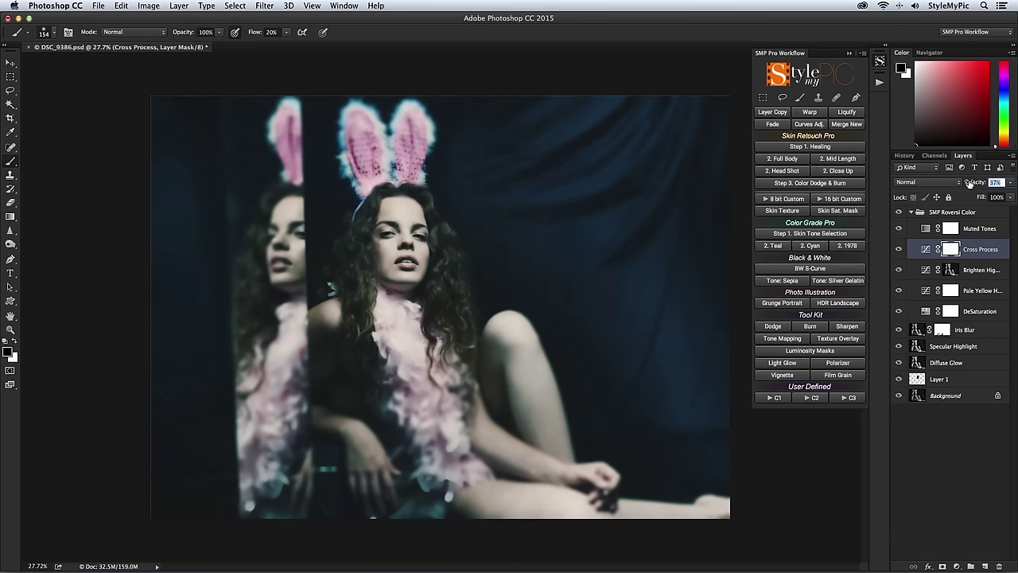
pyautogui.hotkey('alt', '[')
pyautogui.hotkey('alt', '[')
pyautogui.moveTo(975, 182); pyautogui.dragTo(982, 193)
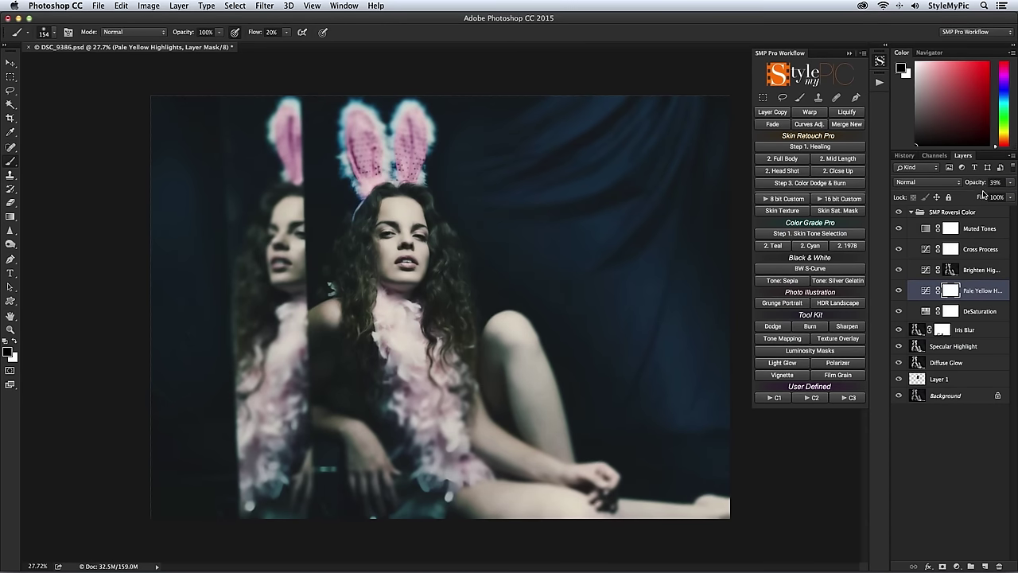
pyautogui.click(917, 212)
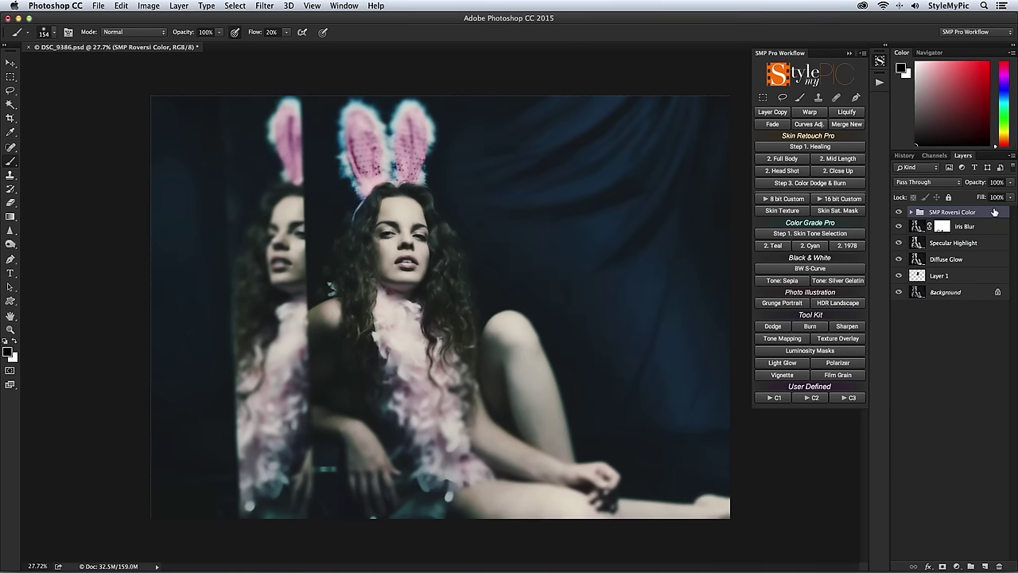
# Place the Film 2.png texture through the Texture Overlay action
pyautogui.click(858, 340)
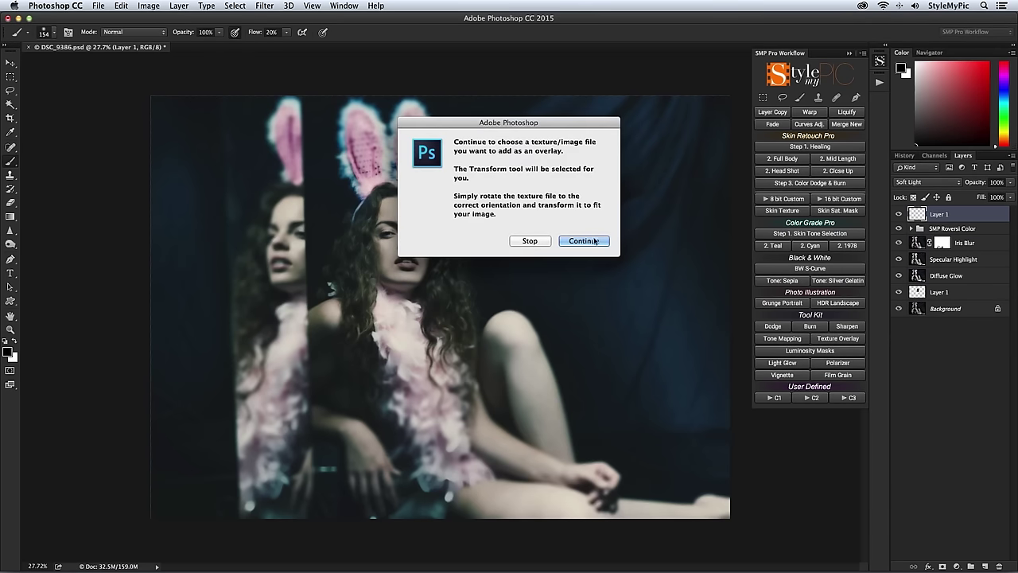
pyautogui.click(588, 241)
pyautogui.click(436, 244)
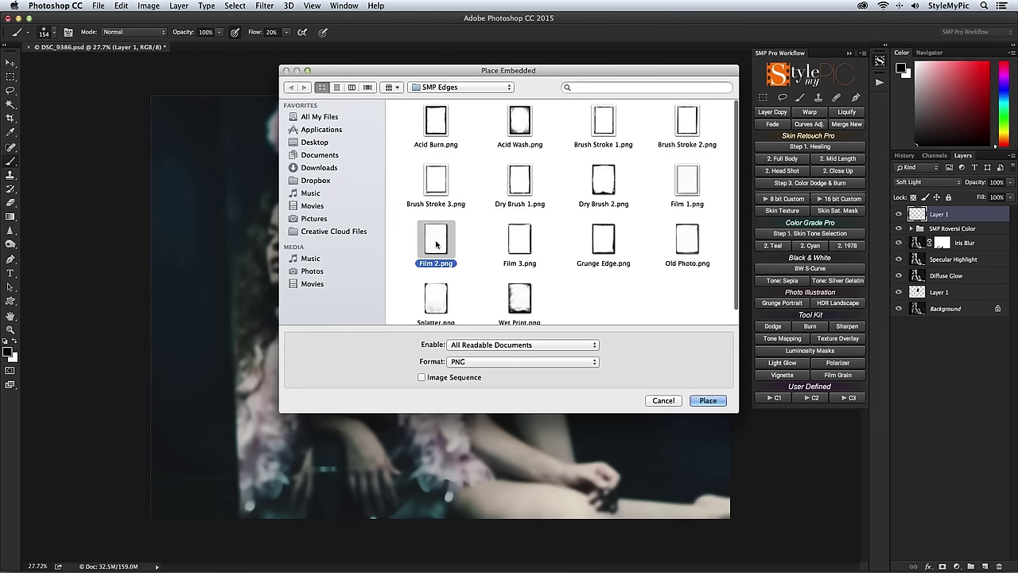
pyautogui.click(694, 400)
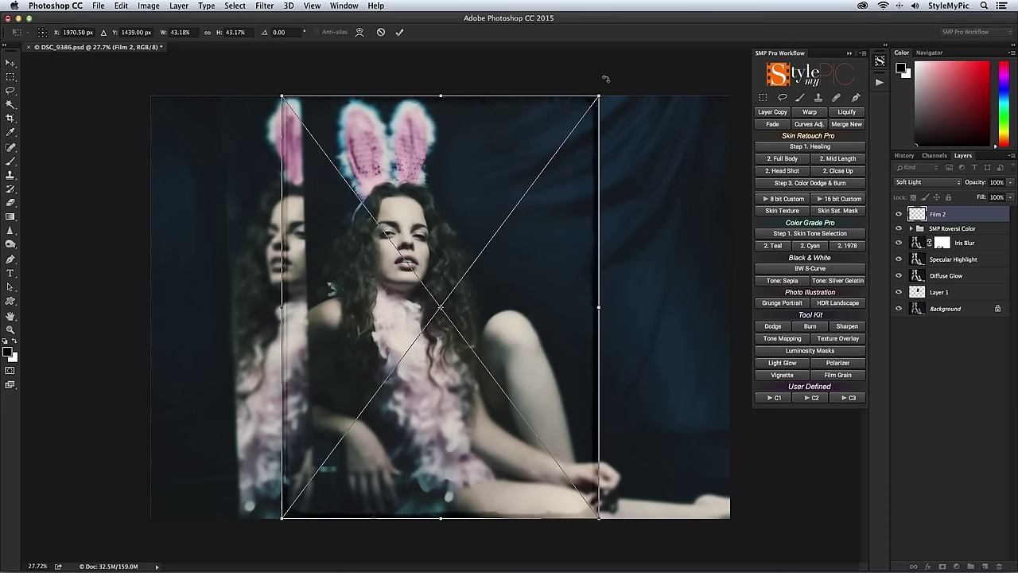
# Rotate the film texture -90° to landscape and stretch it to fill the whole canvas
pyautogui.moveTo(605, 79); pyautogui.dragTo(212, 142)
pyautogui.moveTo(451, 240); pyautogui.dragTo(372, 187)
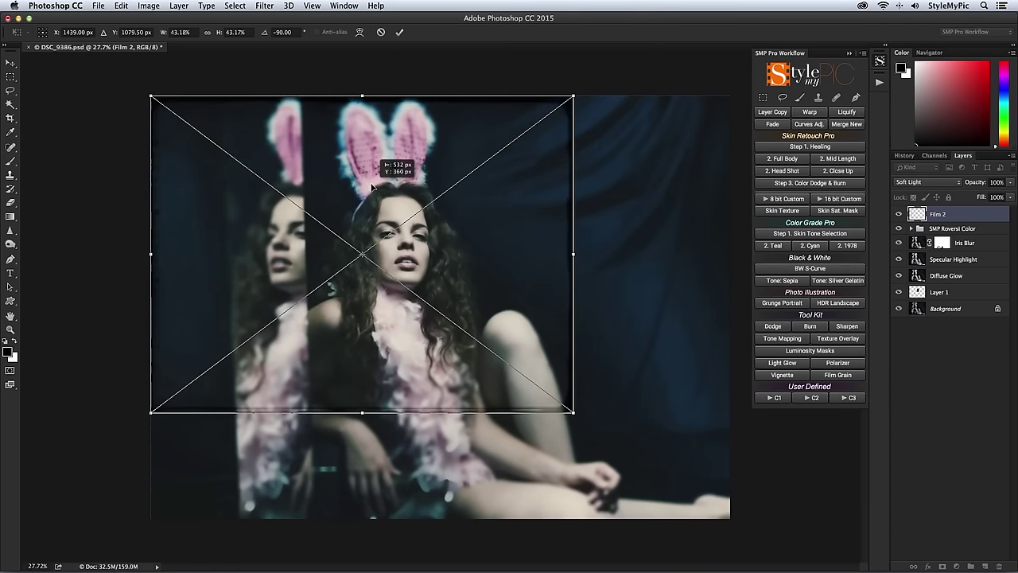
pyautogui.moveTo(573, 412); pyautogui.dragTo(730, 517)
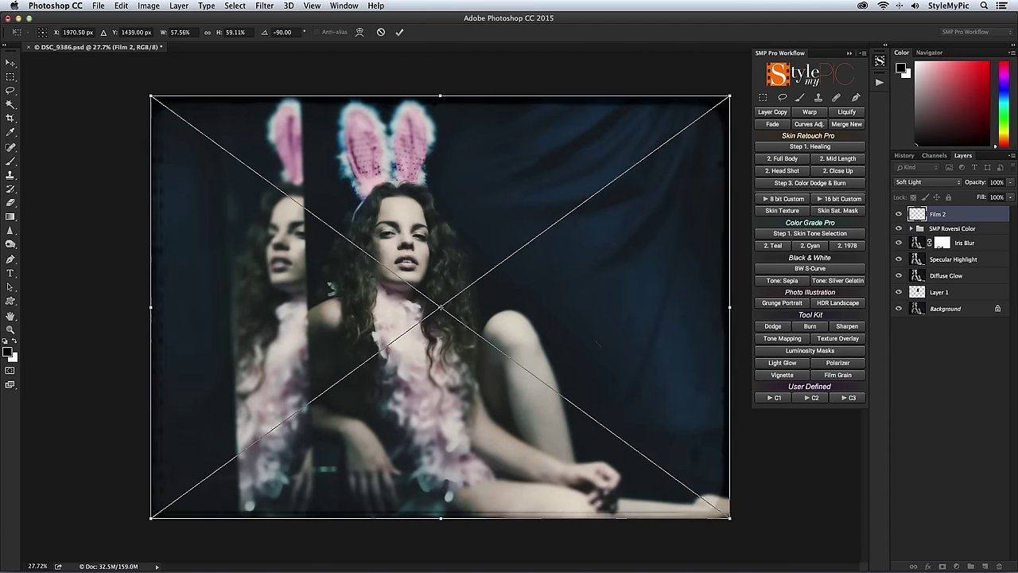
pyautogui.moveTo(442, 95); pyautogui.dragTo(441, 92)
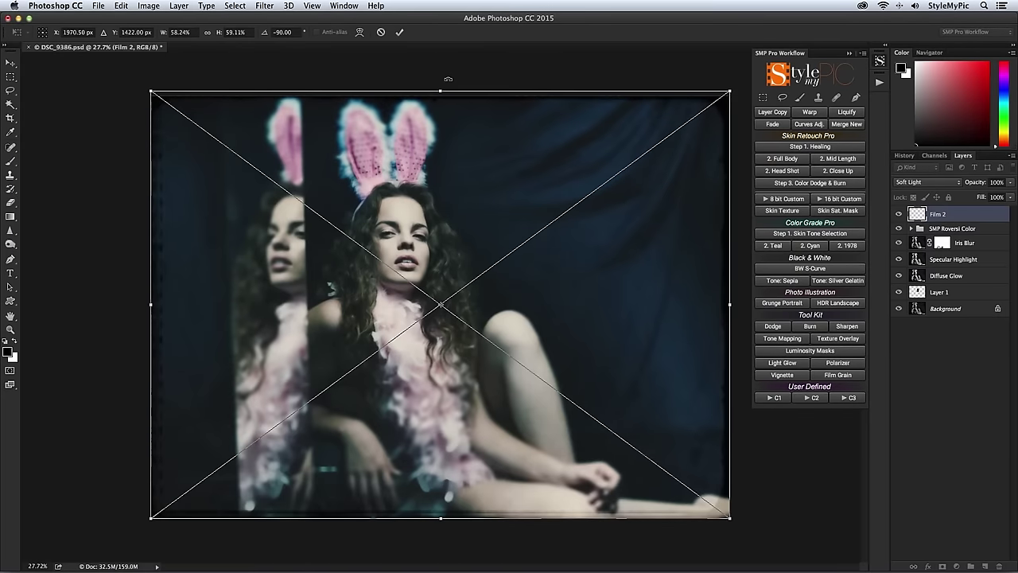
pyautogui.press('Return')
# Dismiss the action's message and invert the Texture Overlay layer
pyautogui.click(588, 254)
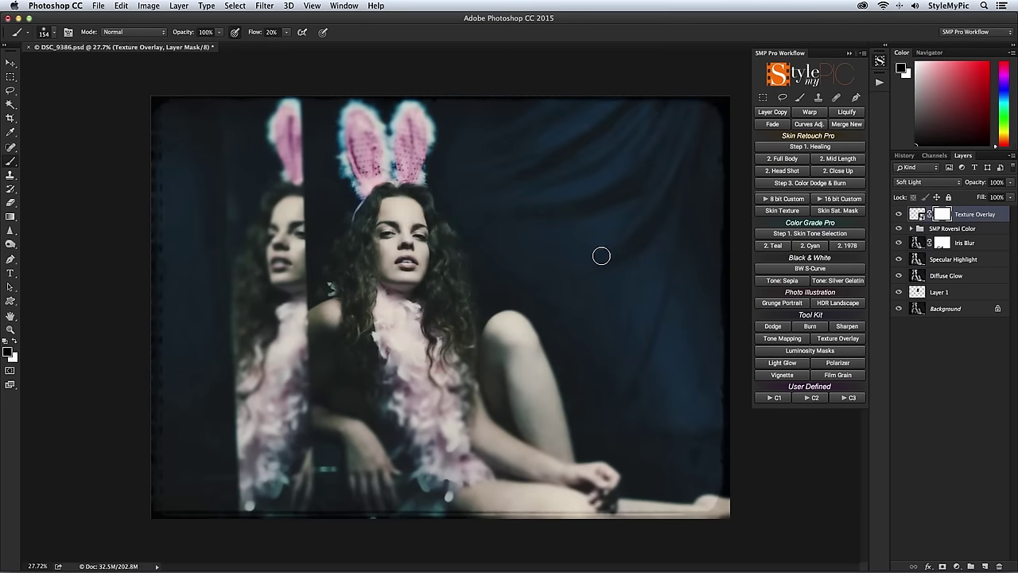
pyautogui.click(916, 214)
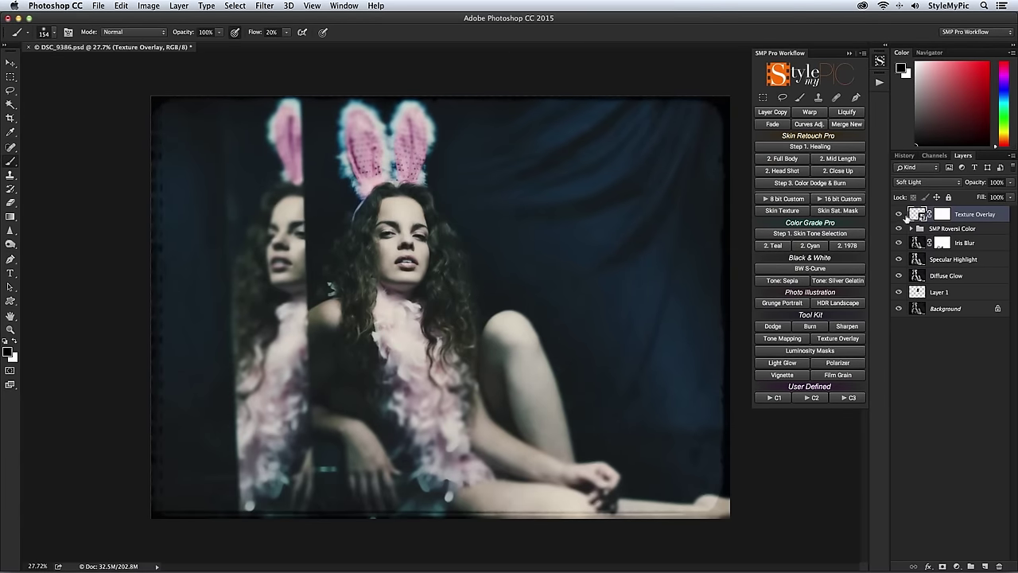
pyautogui.hotkey('ctrl', 'i')
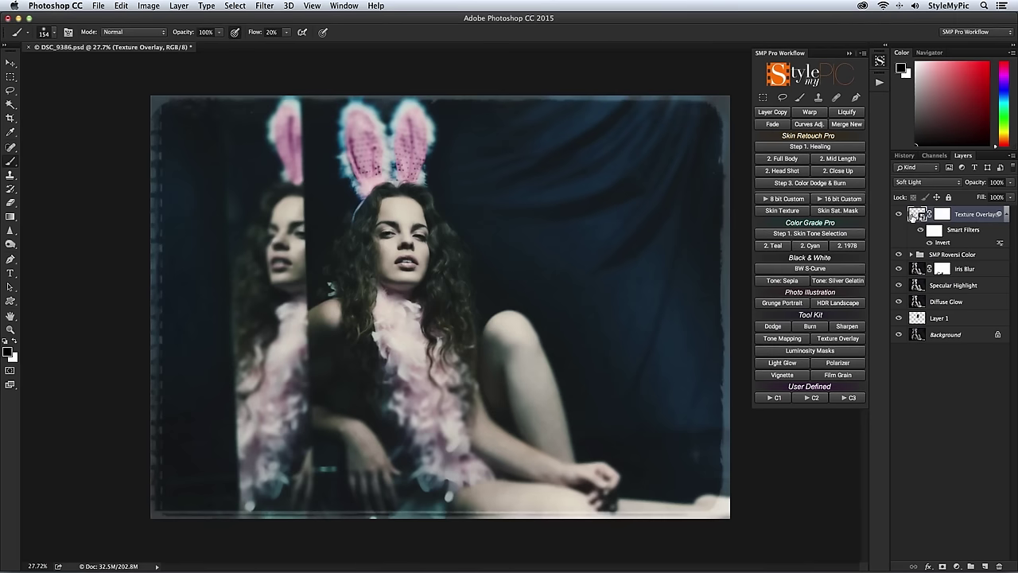
# Blend the Texture Overlay with Exclusion at about 80% opacity
pyautogui.click(937, 184)
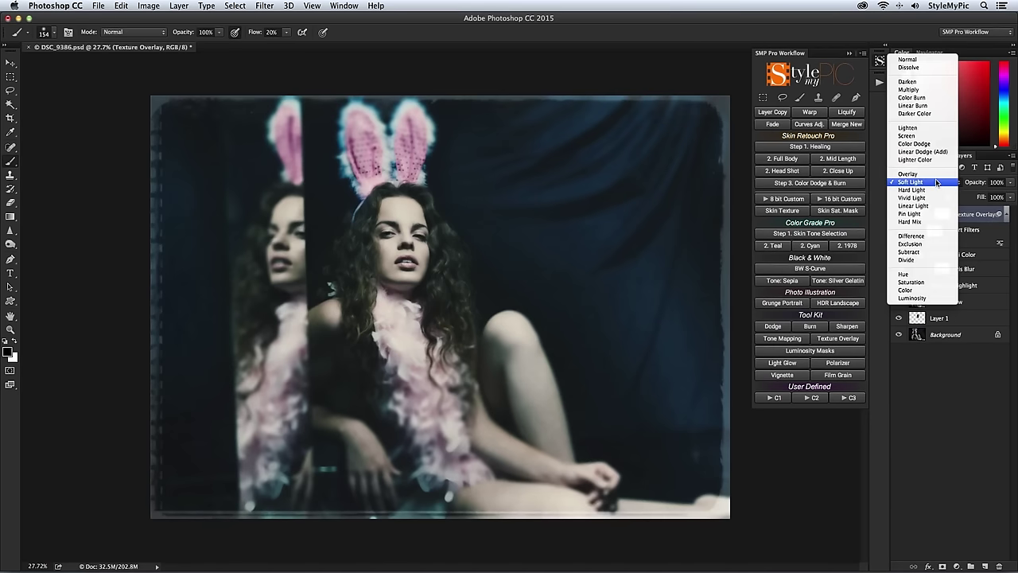
pyautogui.click(930, 242)
pyautogui.moveTo(979, 183); pyautogui.dragTo(964, 184)
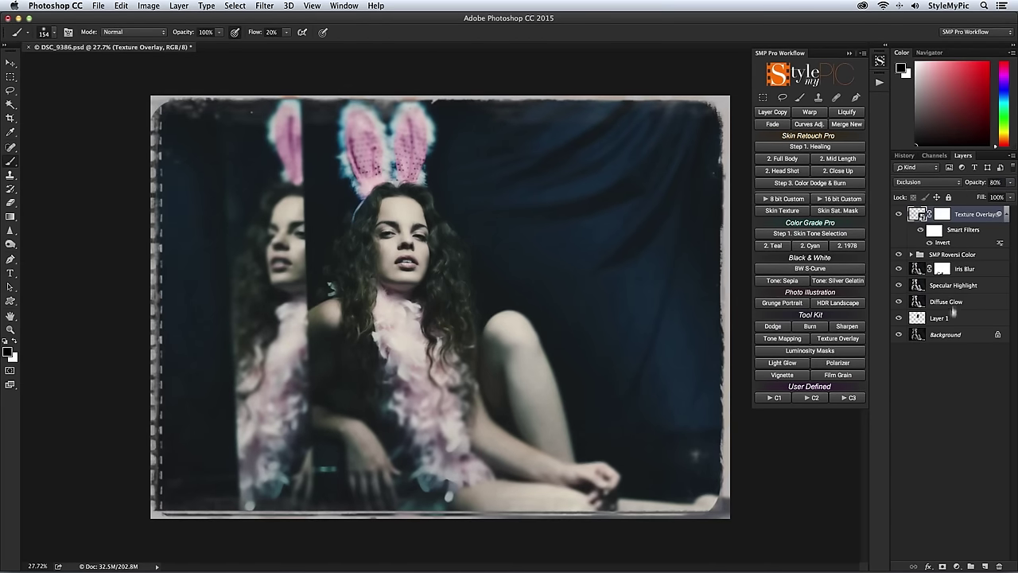
pyautogui.keyDown('alt'); pyautogui.click(899, 335); pyautogui.keyUp('alt')
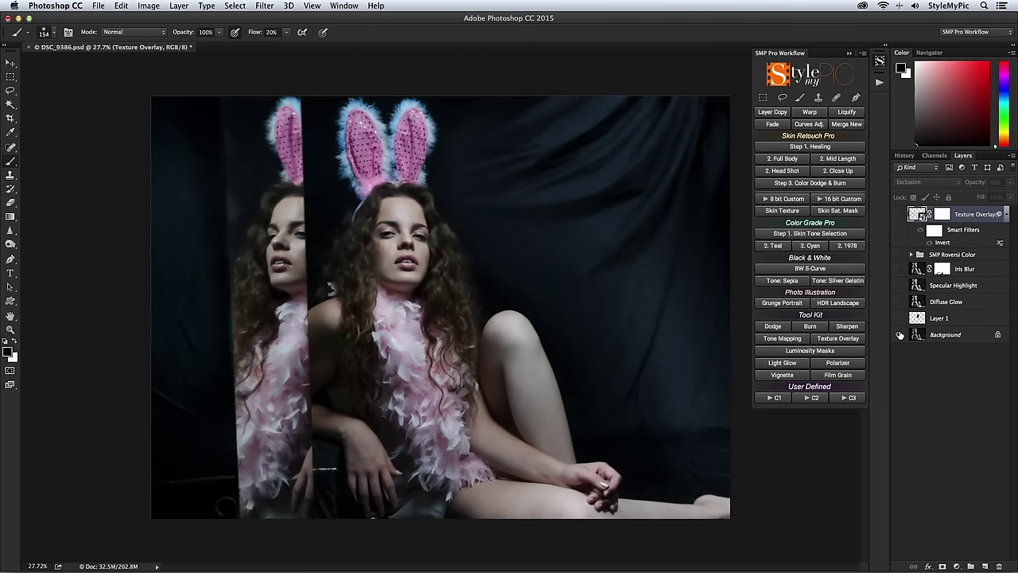
pyautogui.keyDown('alt'); pyautogui.click(899, 334); pyautogui.keyUp('alt')
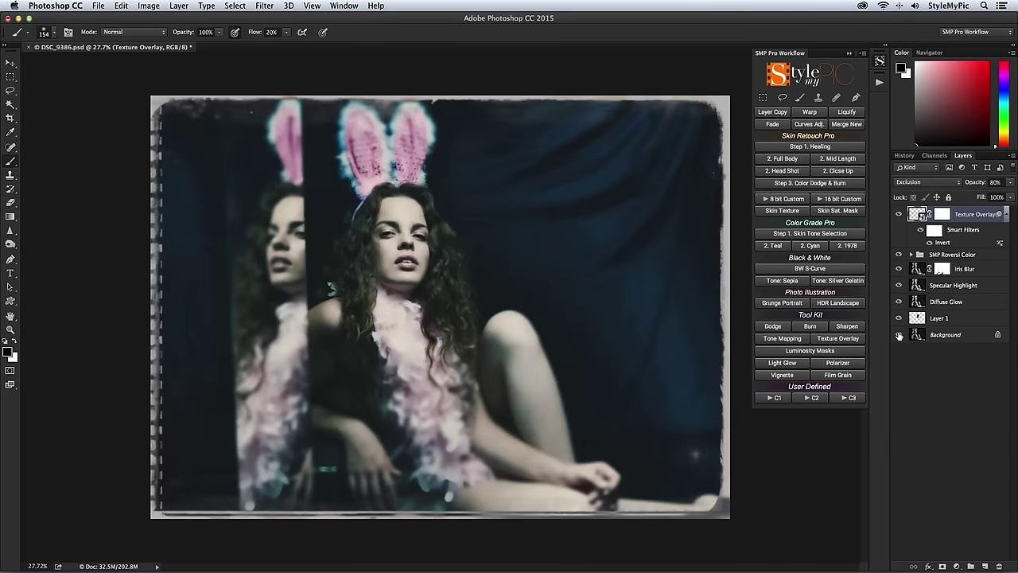